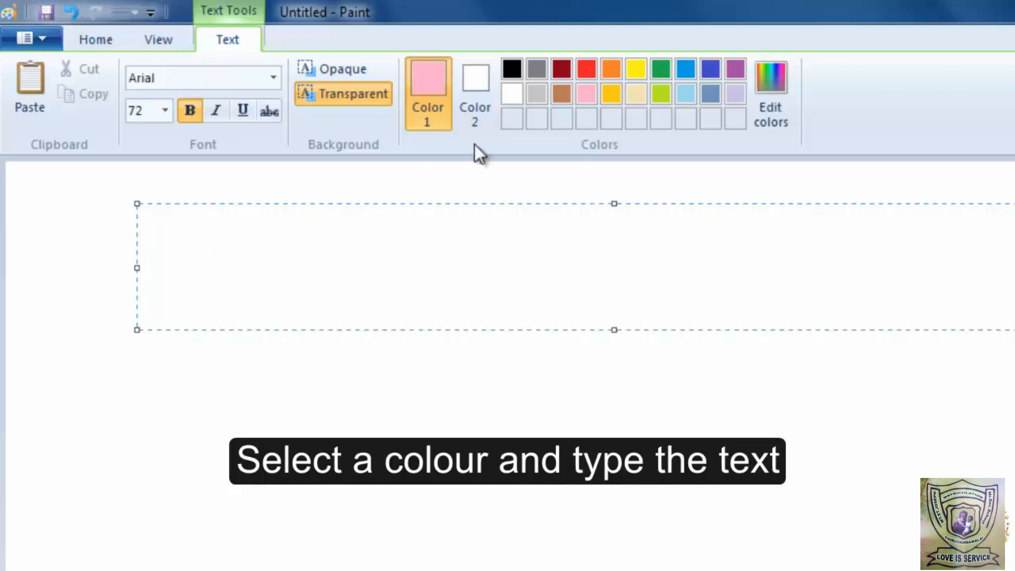
- Set the text colour to red and enter "Doublew Education" in the text box
{"action": "left_click", "coordinate": [587, 68]}
{"action": "type", "text": "Doub"}
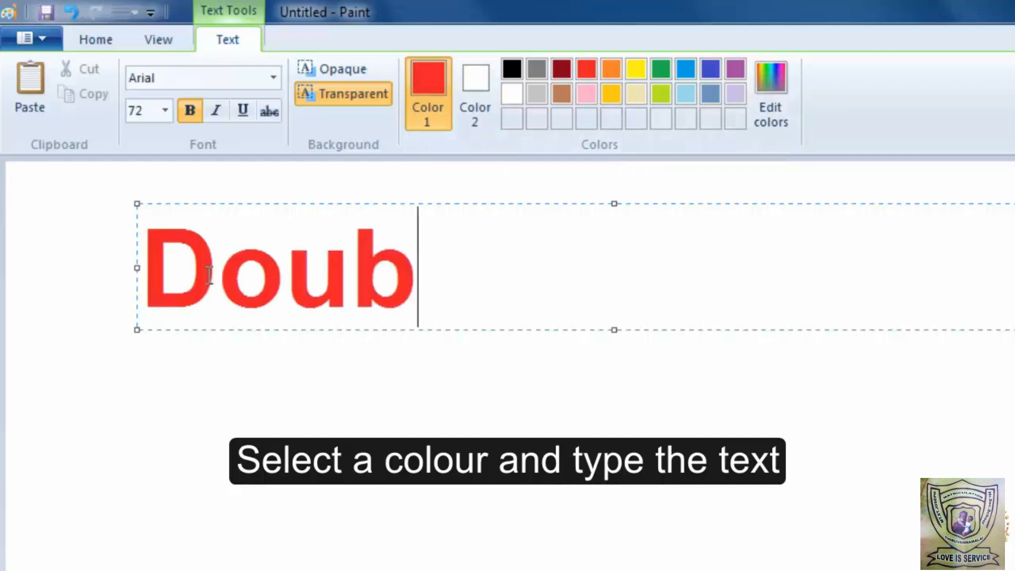
{"action": "type", "text": "lew E"}
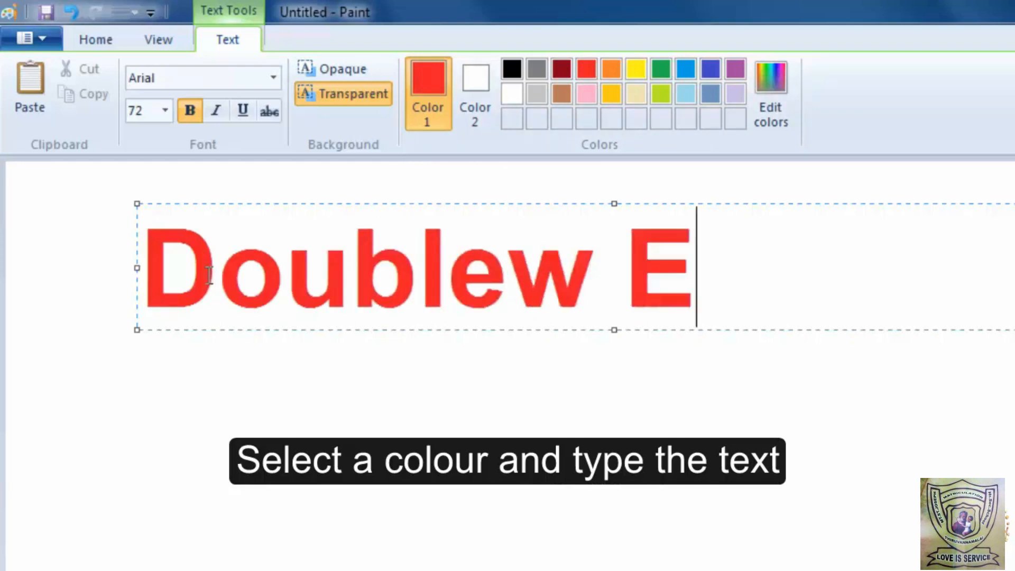
{"action": "type", "text": "ducation"}
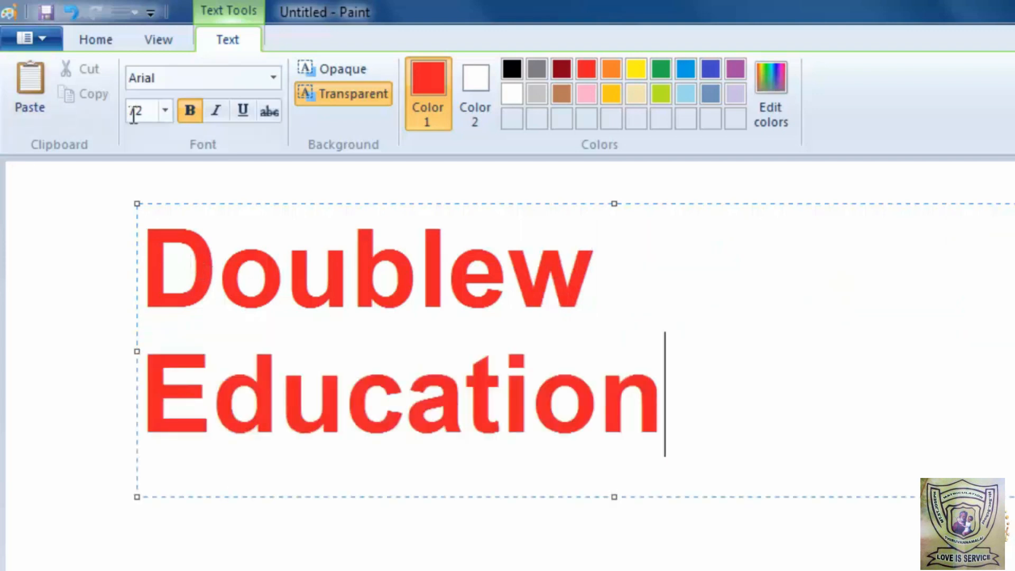
- Change the whole text to size 36 in the Algerian font and commit it to the canvas
{"action": "left_click_drag", "start_coordinate": [693, 408], "coordinate": [169, 297]}
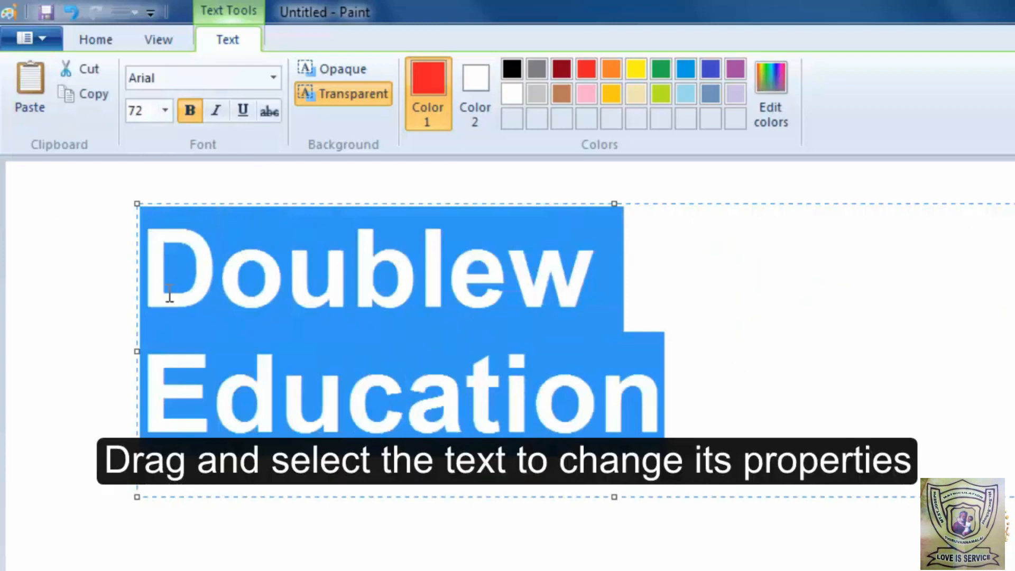
{"action": "left_click", "coordinate": [171, 118]}
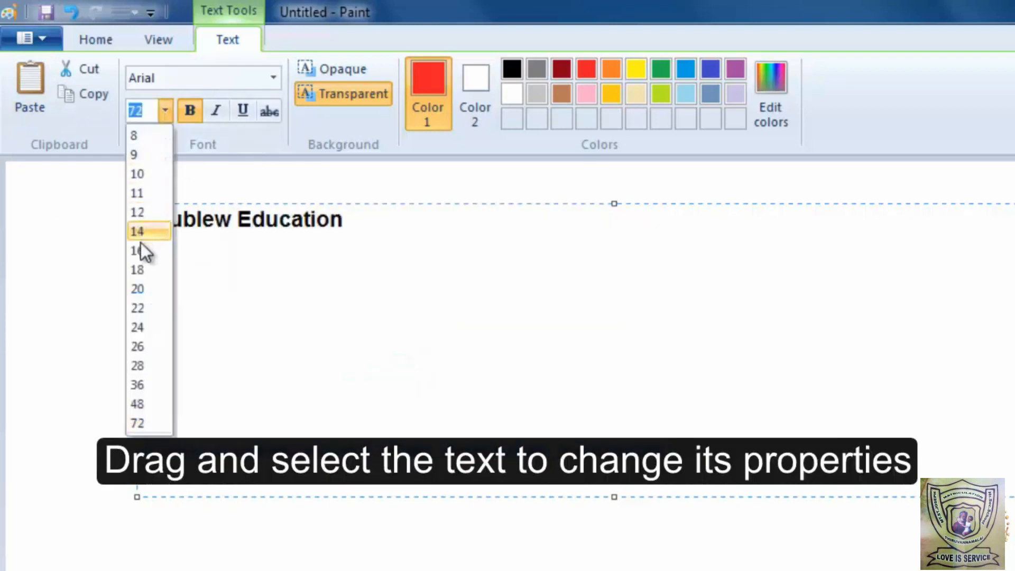
{"action": "left_click", "coordinate": [137, 385]}
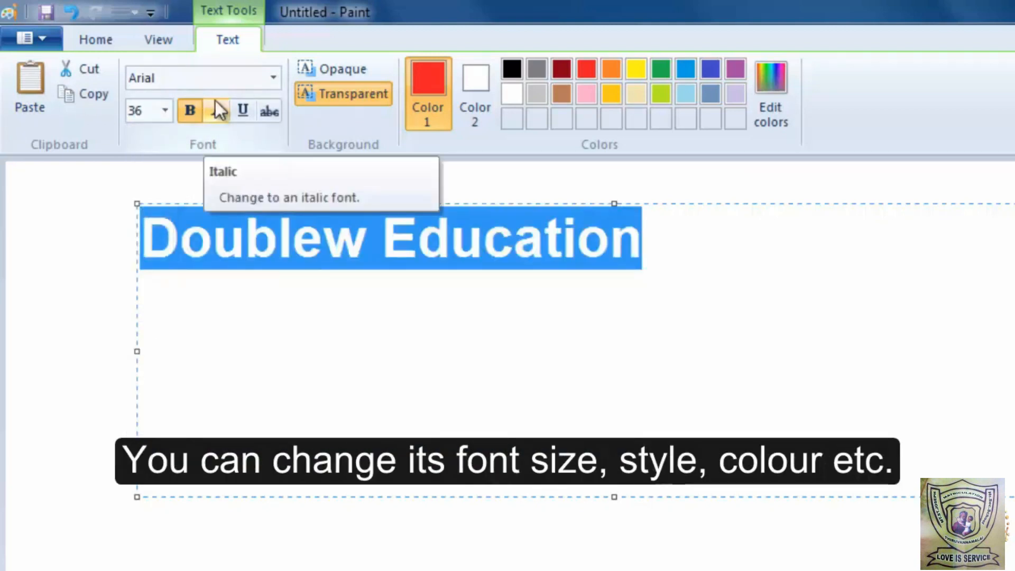
{"action": "left_click", "coordinate": [273, 79]}
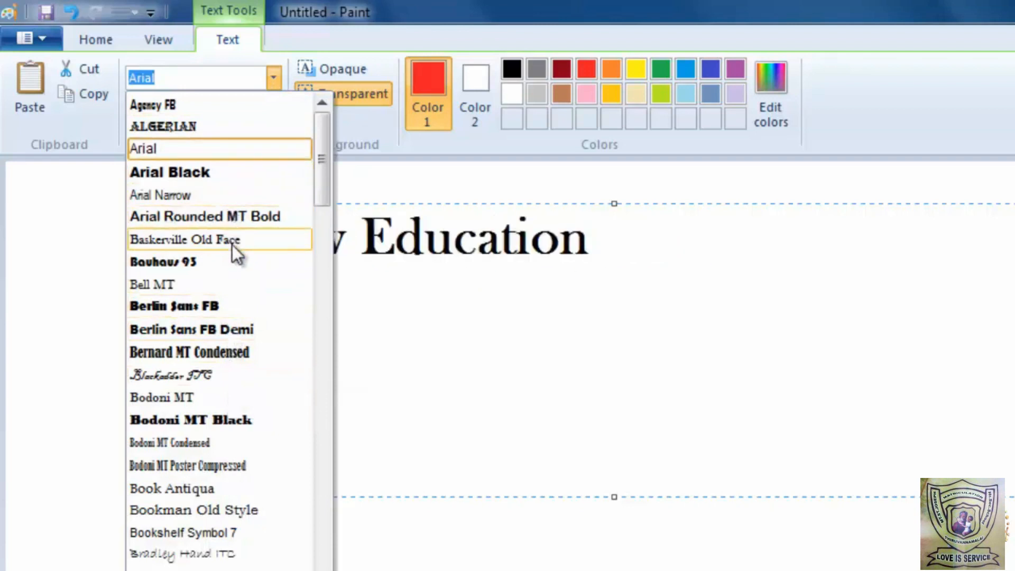
{"action": "left_click", "coordinate": [226, 126]}
{"action": "left_click", "coordinate": [338, 386]}
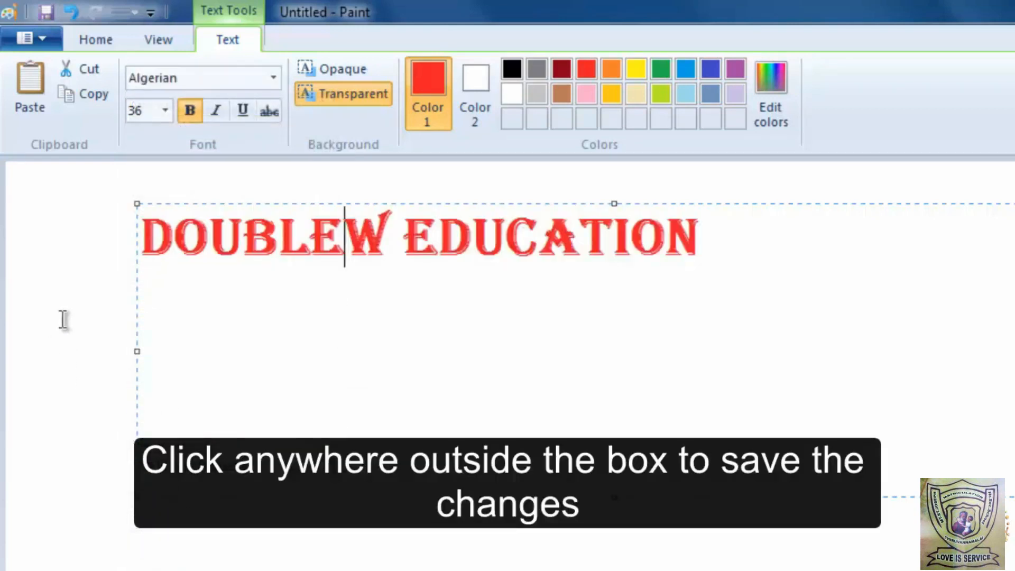
{"action": "left_click", "coordinate": [63, 319]}
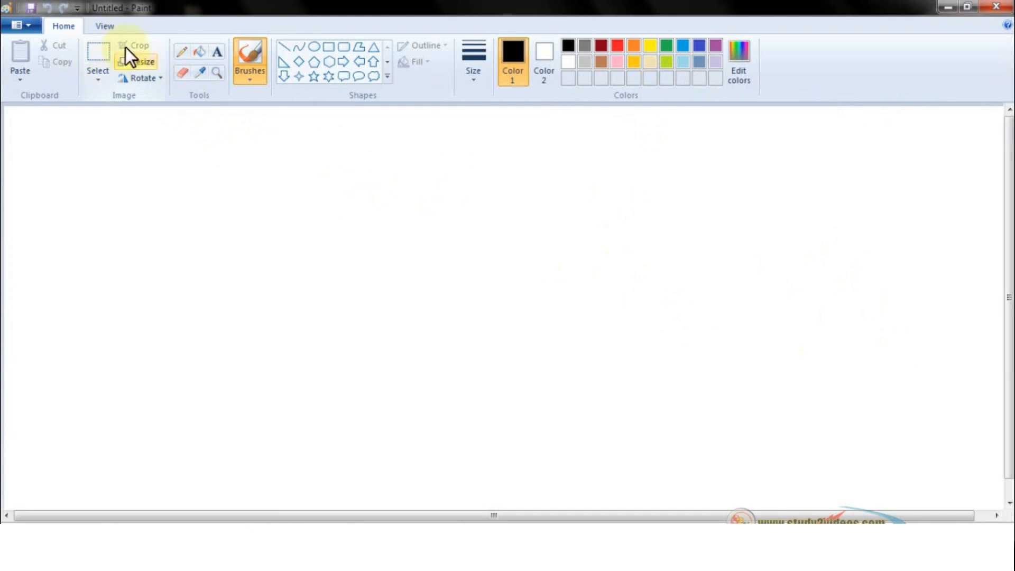
- Draw a right arrow in the upper-left area of the canvas and a cloud callout beside it
{"action": "left_click", "coordinate": [361, 53]}
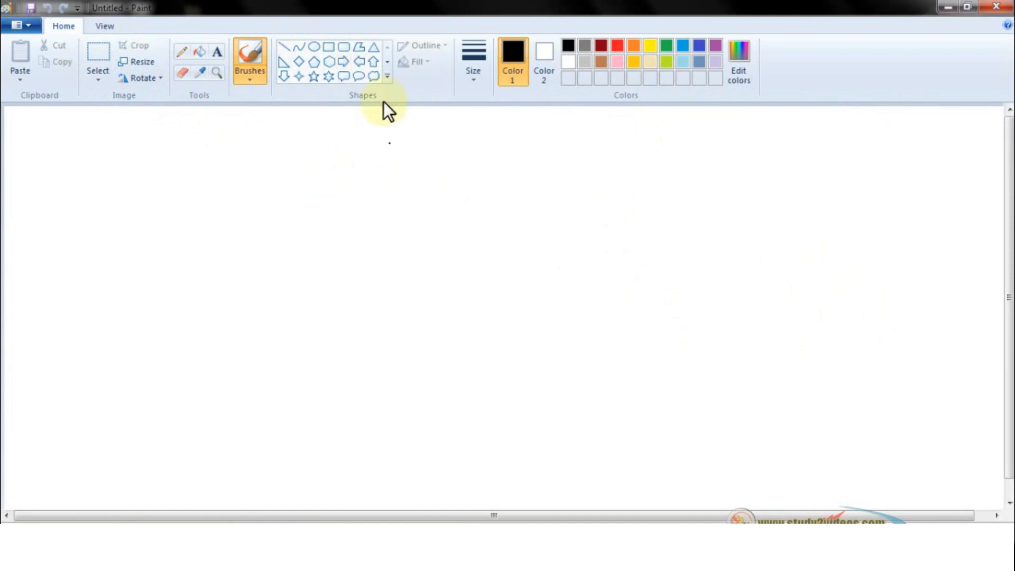
{"action": "left_click", "coordinate": [345, 66]}
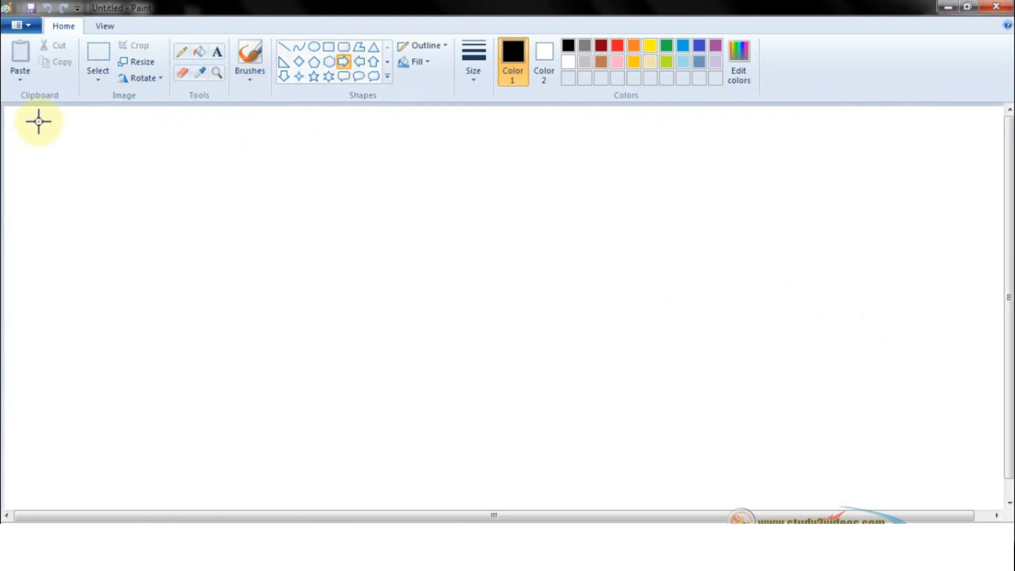
{"action": "left_click_drag", "start_coordinate": [34, 141], "coordinate": [256, 249]}
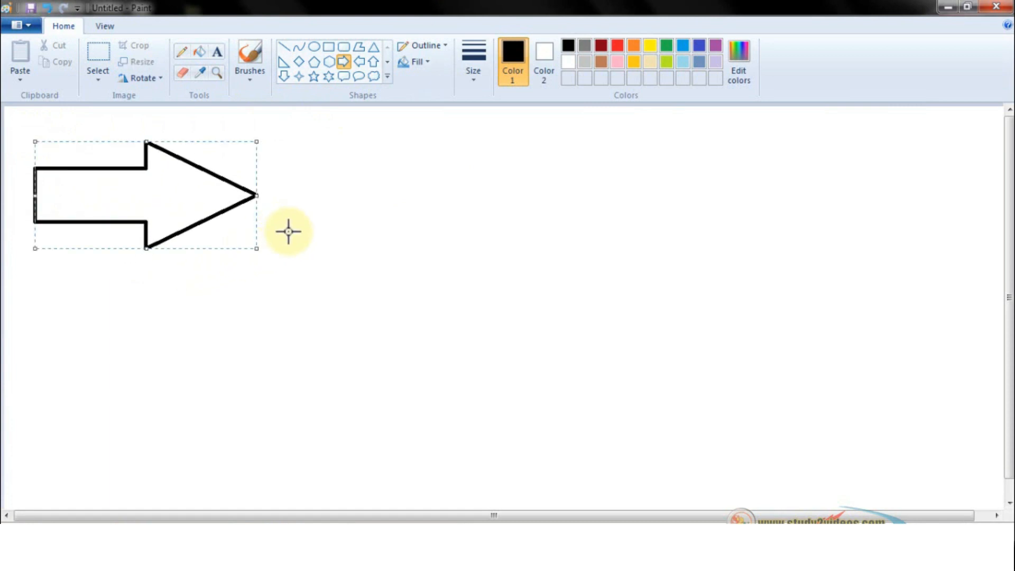
{"action": "left_click", "coordinate": [370, 78]}
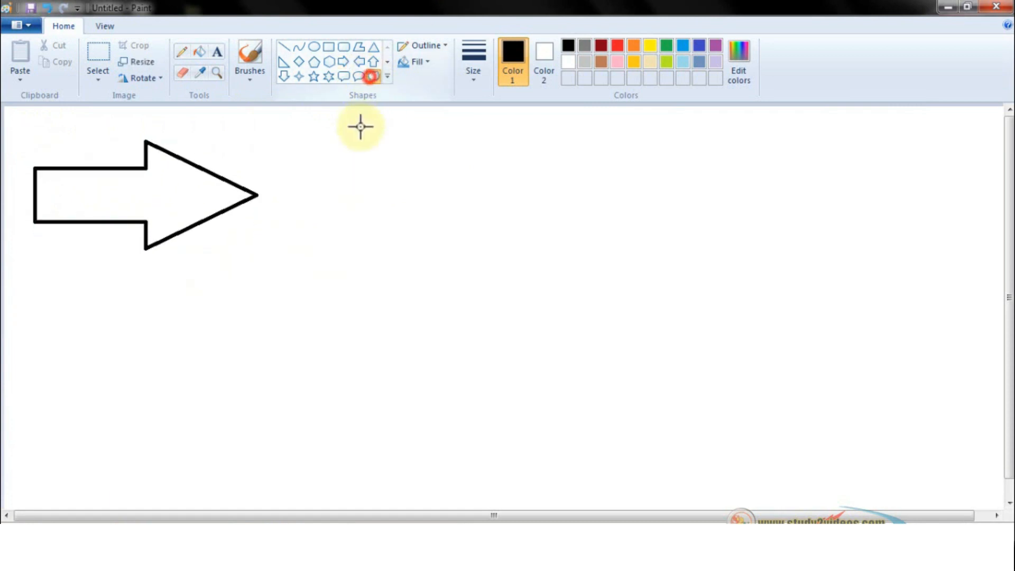
{"action": "left_click_drag", "start_coordinate": [291, 146], "coordinate": [454, 279]}
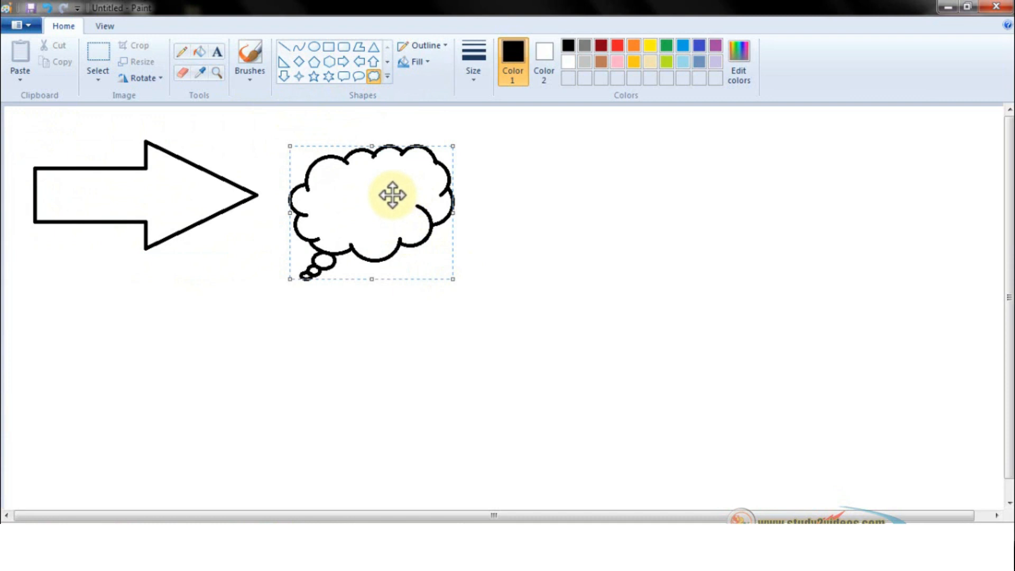
- Draw a curved line beside the cloud callout, starting as a horizontal line and bending its middle downward
{"action": "left_click", "coordinate": [299, 48]}
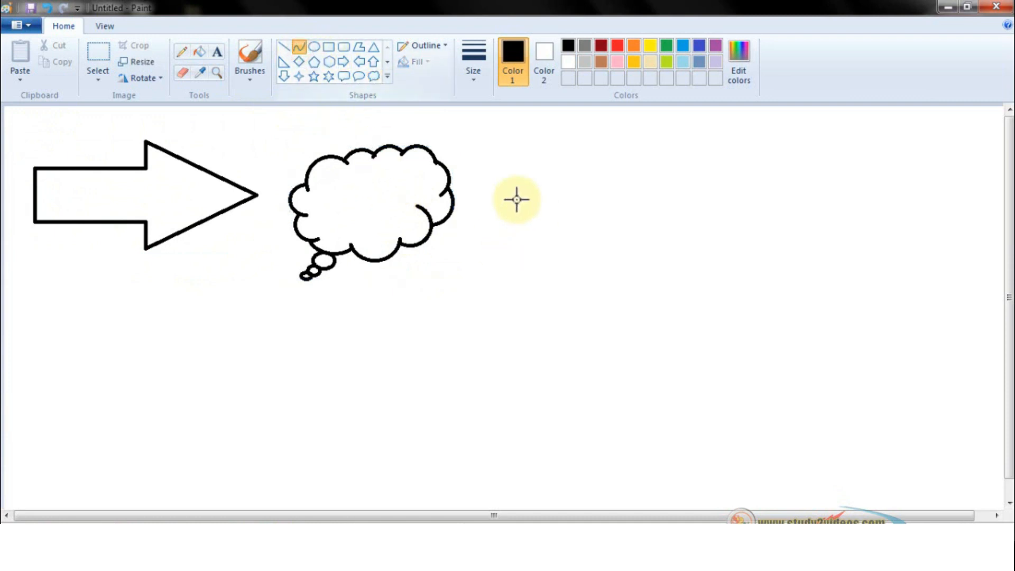
{"action": "left_click_drag", "start_coordinate": [526, 168], "coordinate": [741, 234]}
{"action": "left_click_drag", "start_coordinate": [740, 270], "coordinate": [827, 166]}
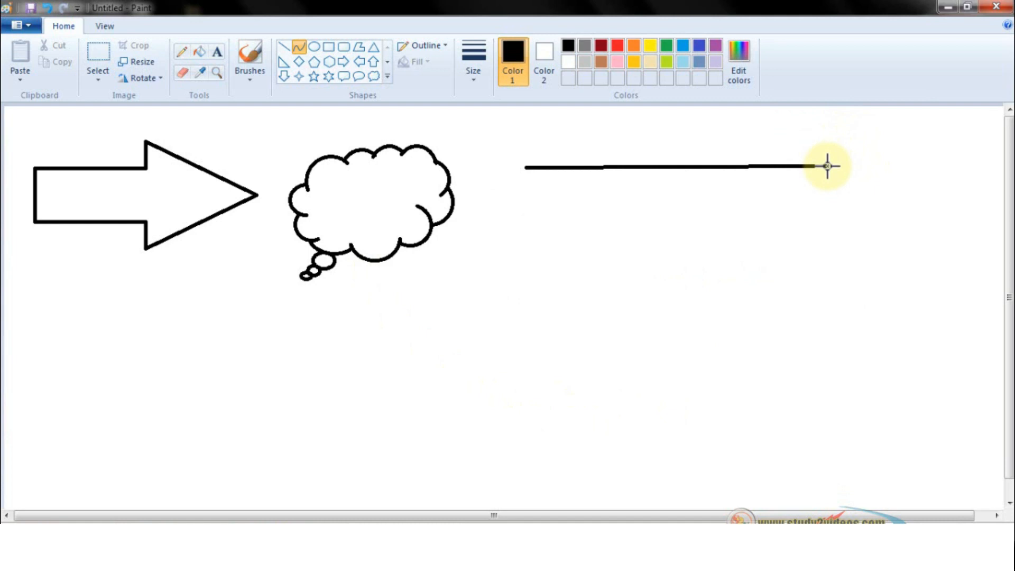
{"action": "left_click_drag", "start_coordinate": [828, 166], "coordinate": [828, 166]}
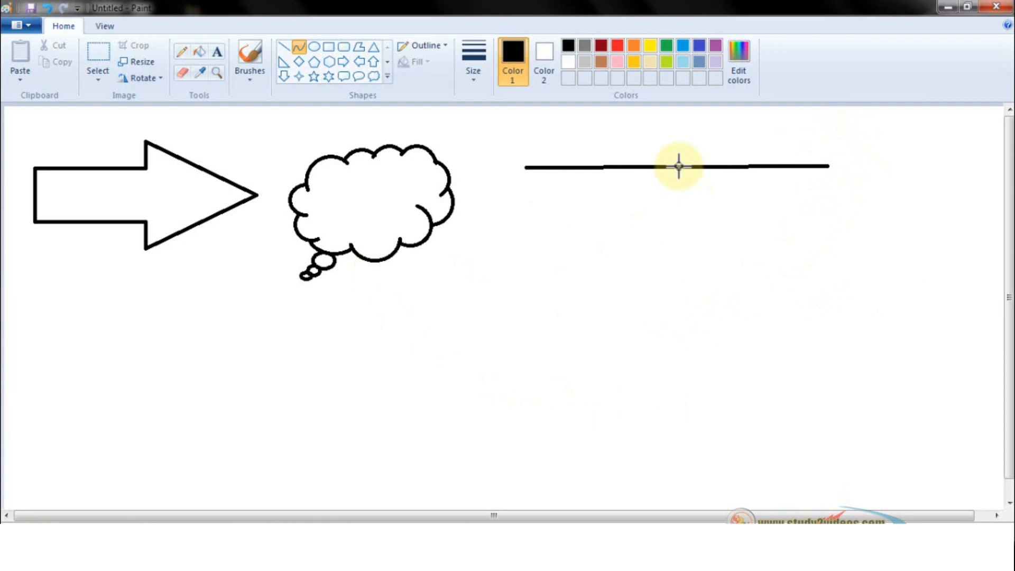
{"action": "left_click_drag", "start_coordinate": [678, 168], "coordinate": [724, 226]}
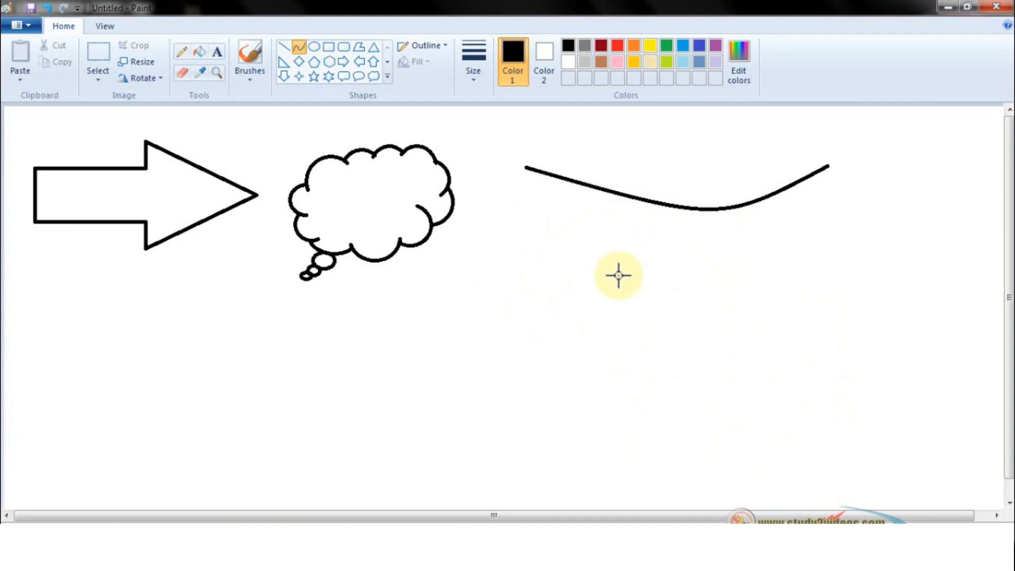
- Draw a closed three-sided shape with the Polygon tool below the start of the curved line
{"action": "left_click", "coordinate": [360, 52]}
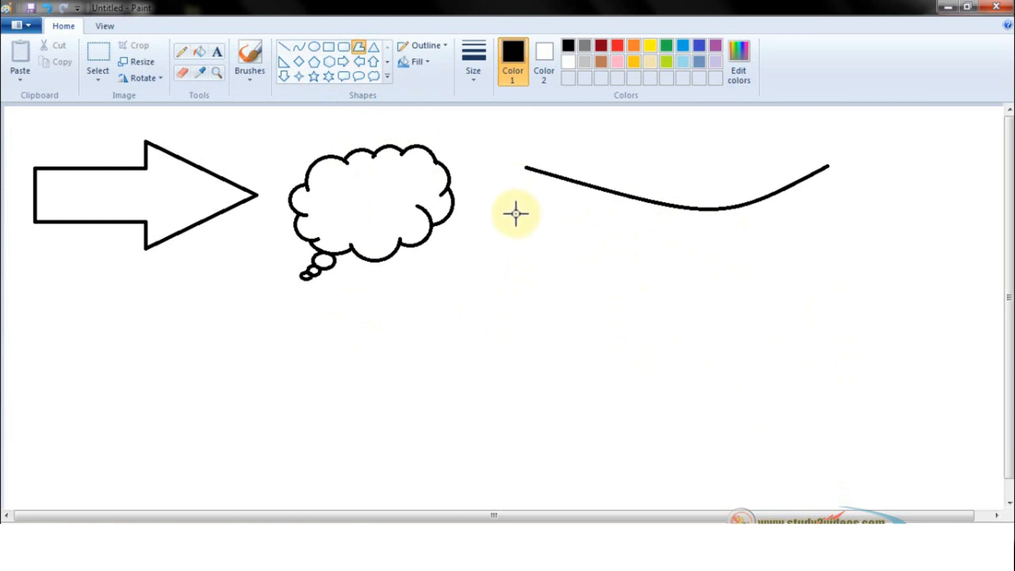
{"action": "left_click_drag", "start_coordinate": [517, 210], "coordinate": [487, 328]}
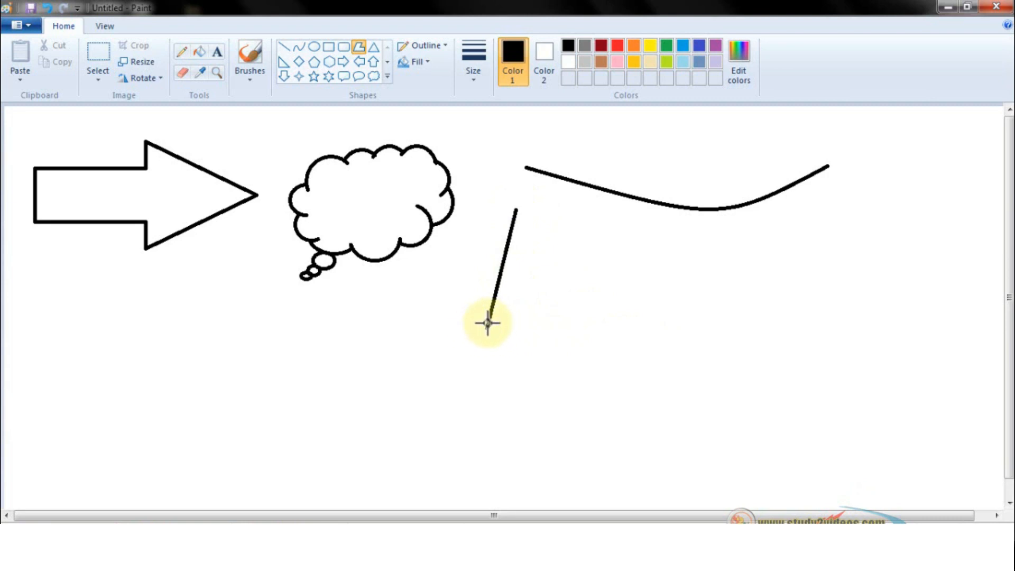
{"action": "left_click", "coordinate": [606, 289]}
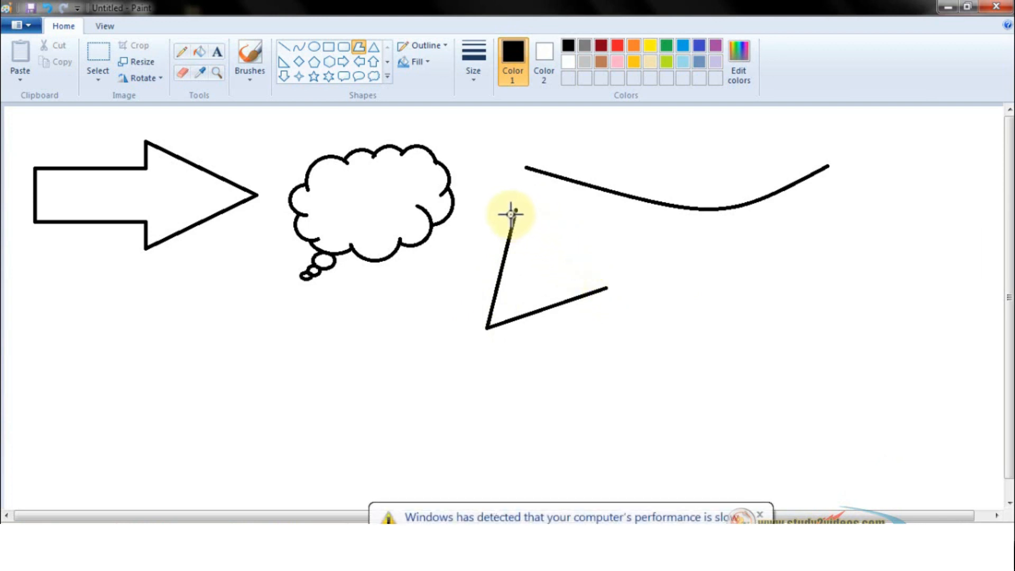
{"action": "left_click", "coordinate": [514, 210]}
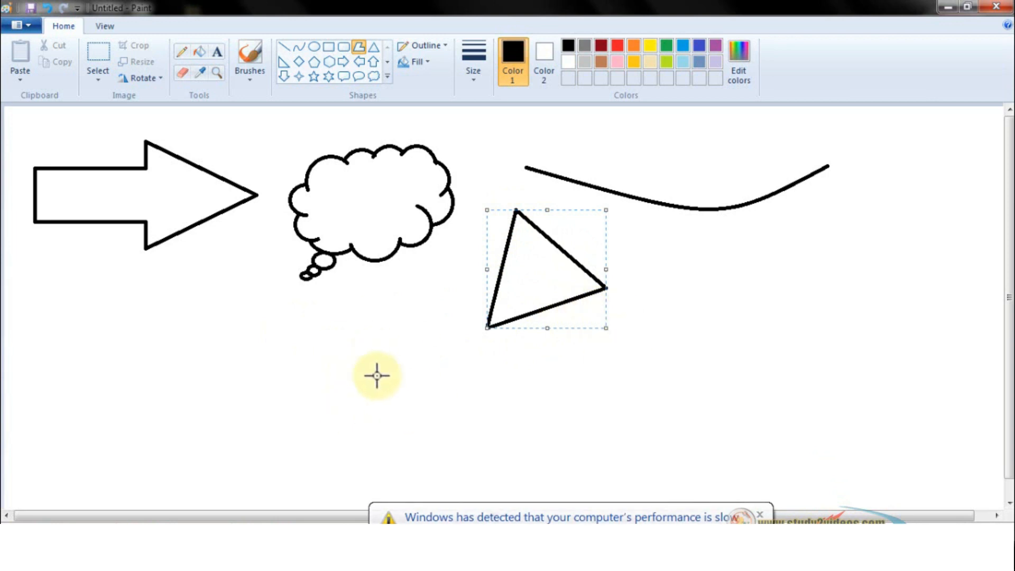
- Draw a large closed, jagged, many-sided polygon below the curved line, beside the triangle
{"action": "left_click", "coordinate": [359, 48]}
{"action": "left_click", "coordinate": [728, 294]}
{"action": "left_click_drag", "start_coordinate": [729, 294], "coordinate": [763, 233]}
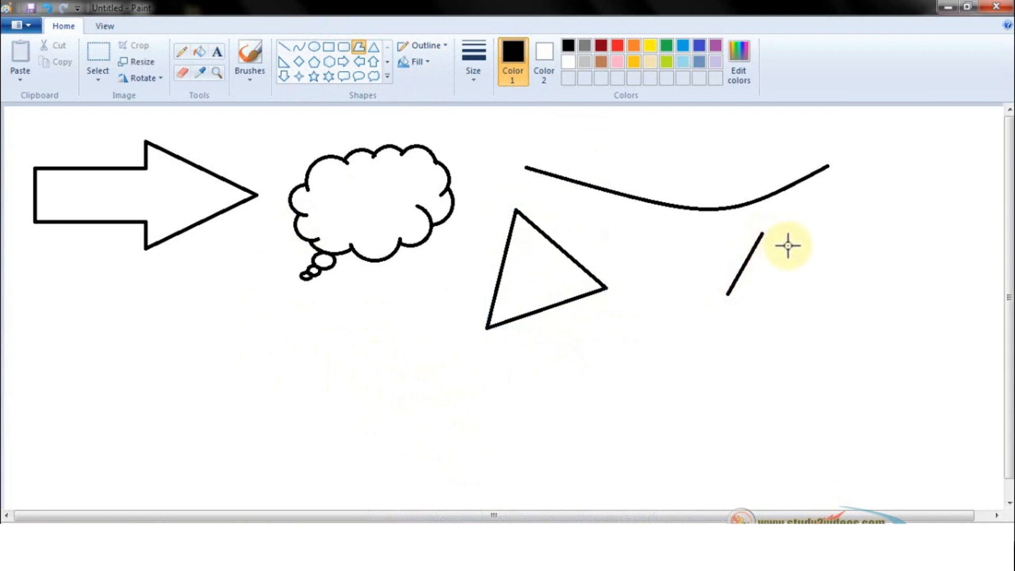
{"action": "left_click", "coordinate": [789, 249]}
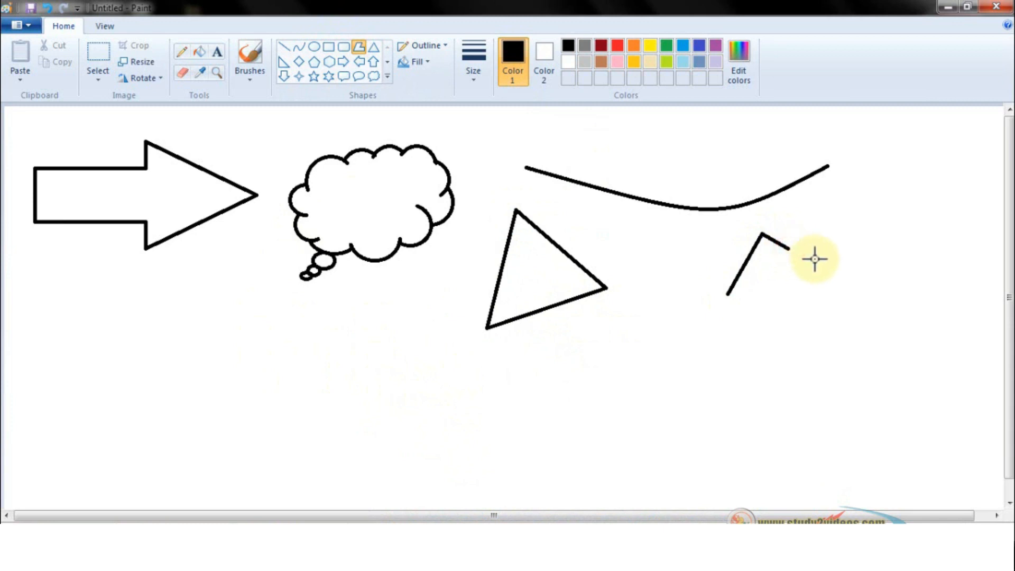
{"action": "left_click", "coordinate": [797, 283]}
{"action": "left_click", "coordinate": [797, 310]}
{"action": "left_click", "coordinate": [819, 331]}
{"action": "left_click", "coordinate": [856, 339]}
{"action": "left_click", "coordinate": [844, 363]}
{"action": "left_click", "coordinate": [805, 402]}
{"action": "left_click", "coordinate": [849, 429]}
{"action": "left_click", "coordinate": [838, 443]}
{"action": "left_click", "coordinate": [789, 450]}
{"action": "left_click", "coordinate": [757, 443]}
{"action": "left_click", "coordinate": [755, 476]}
{"action": "left_click", "coordinate": [708, 474]}
{"action": "left_click", "coordinate": [730, 500]}
{"action": "left_click", "coordinate": [665, 487]}
{"action": "left_click", "coordinate": [606, 443]}
{"action": "left_click", "coordinate": [659, 407]}
{"action": "left_click", "coordinate": [654, 381]}
{"action": "left_click", "coordinate": [610, 390]}
{"action": "left_click", "coordinate": [643, 354]}
{"action": "left_click", "coordinate": [684, 354]}
{"action": "left_click", "coordinate": [656, 315]}
{"action": "left_click", "coordinate": [672, 302]}
{"action": "left_click", "coordinate": [747, 307]}
{"action": "left_click", "coordinate": [729, 294]}
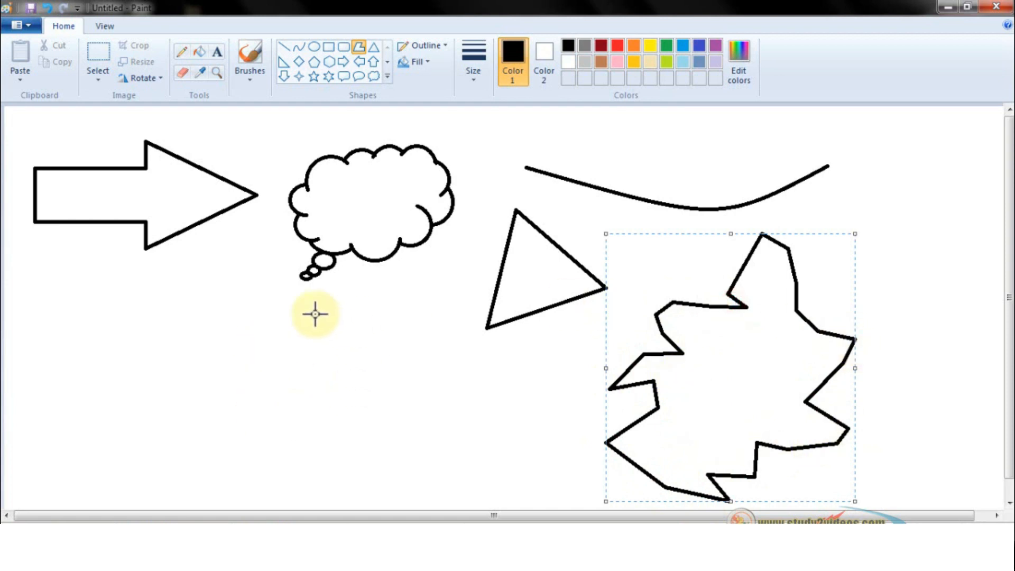
- Select the whole picture and delete it to clear the canvas, and dismiss the color scheme notification
{"action": "left_click", "coordinate": [97, 85]}
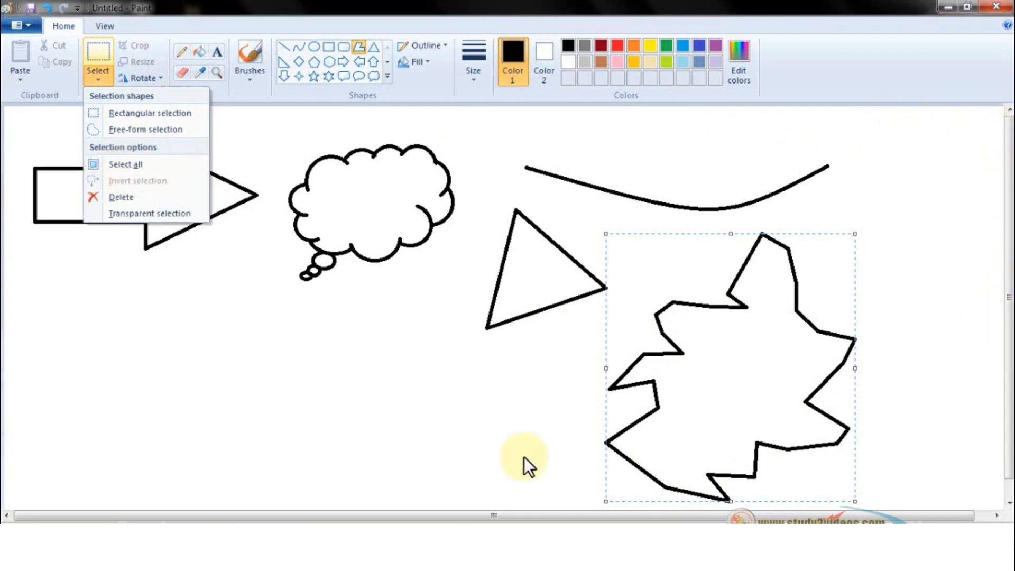
{"action": "left_click", "coordinate": [140, 164]}
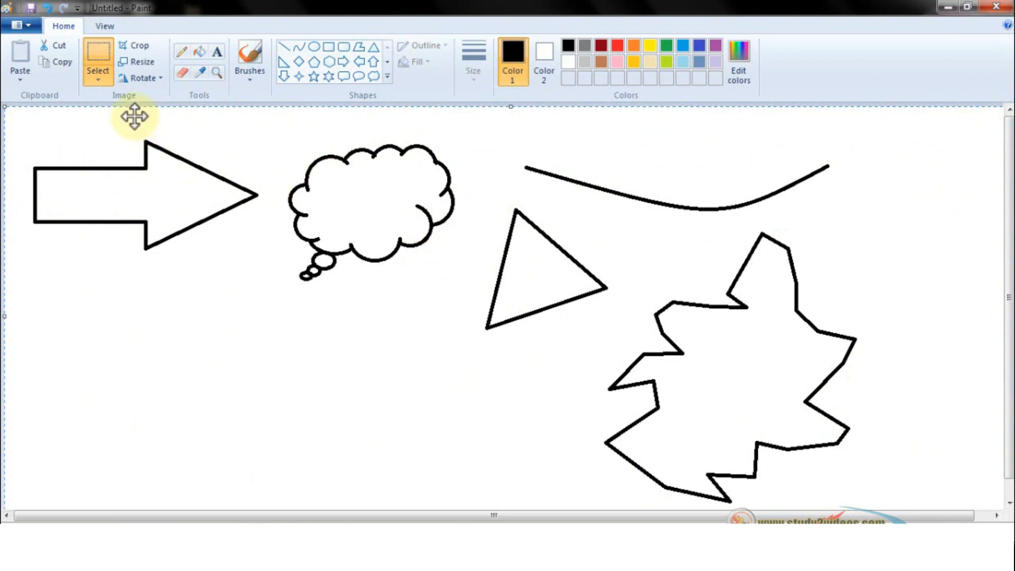
{"action": "left_click", "coordinate": [98, 78]}
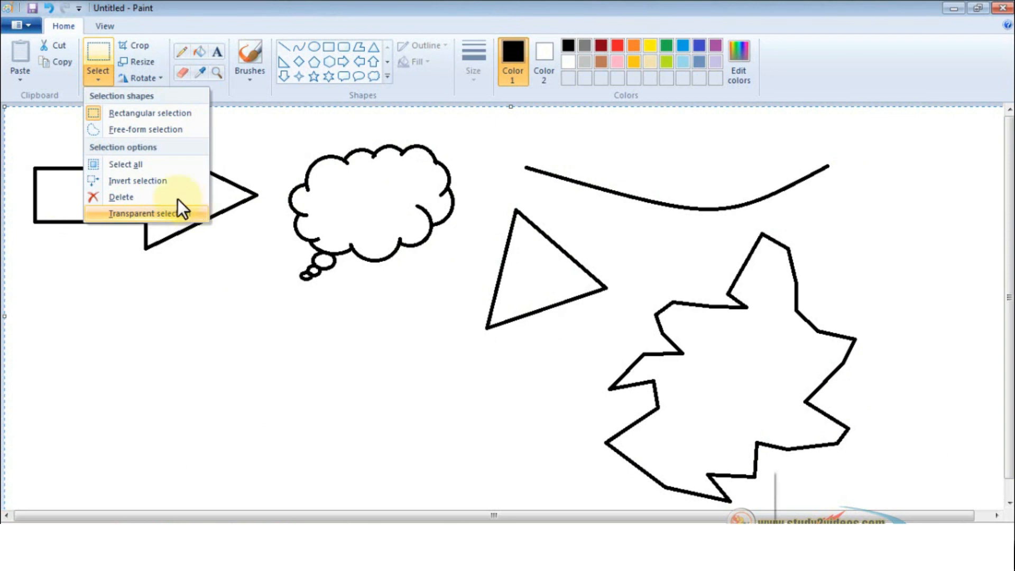
{"action": "left_click", "coordinate": [126, 197]}
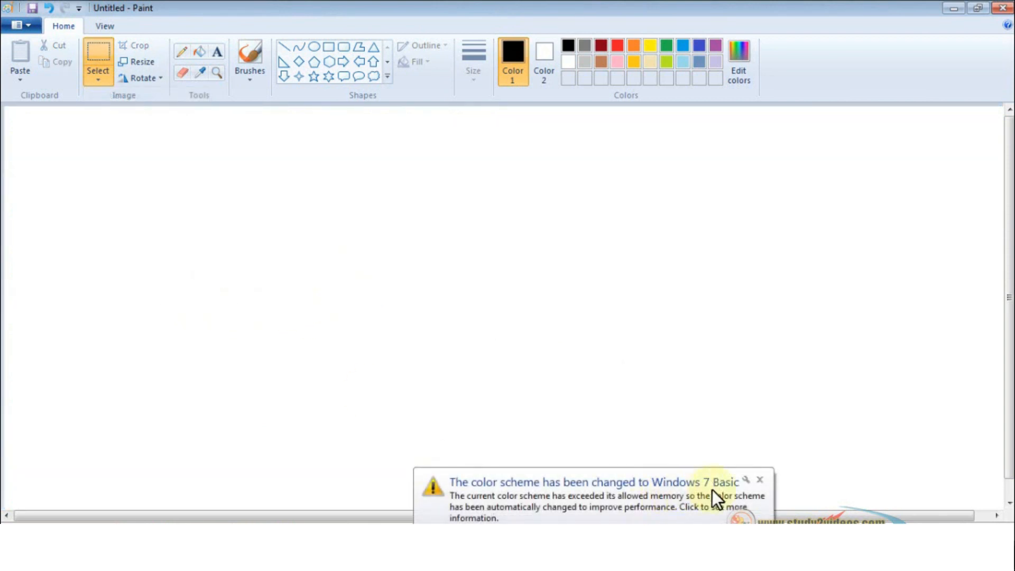
{"action": "left_click", "coordinate": [760, 480]}
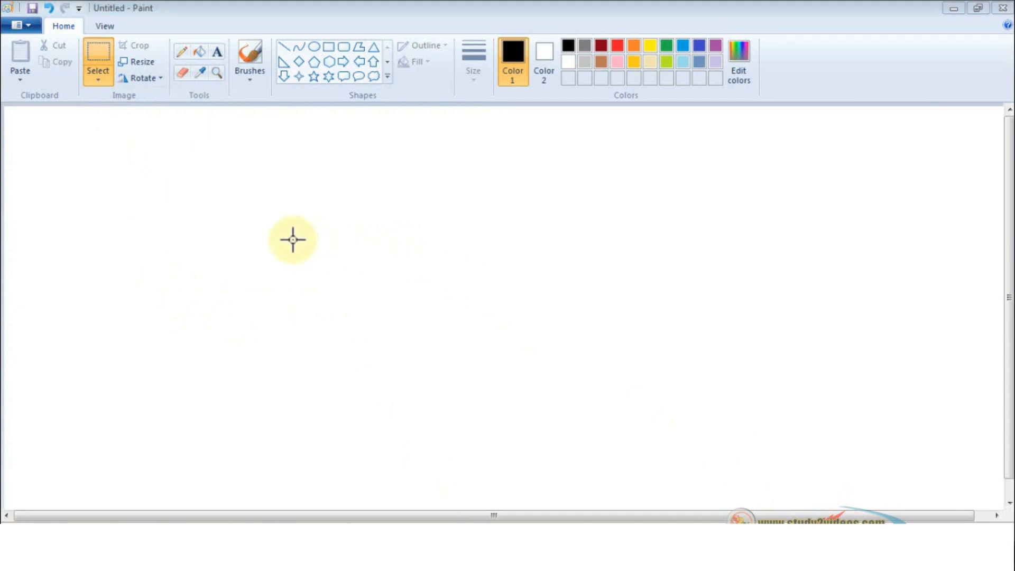
{"action": "left_click", "coordinate": [249, 238]}
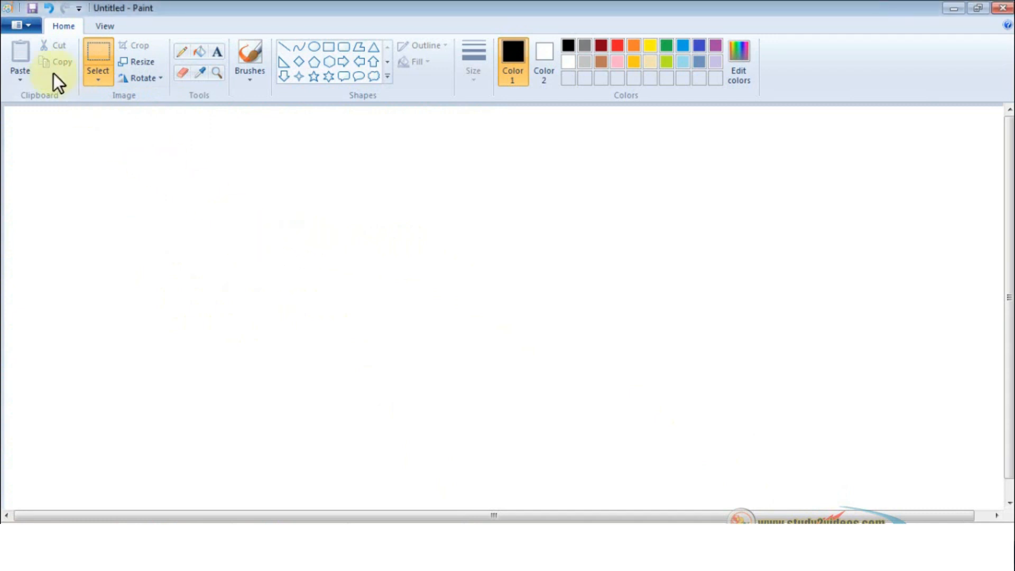
{"action": "left_click", "coordinate": [12, 7]}
{"action": "left_click", "coordinate": [178, 327]}
{"action": "left_click", "coordinate": [24, 32]}
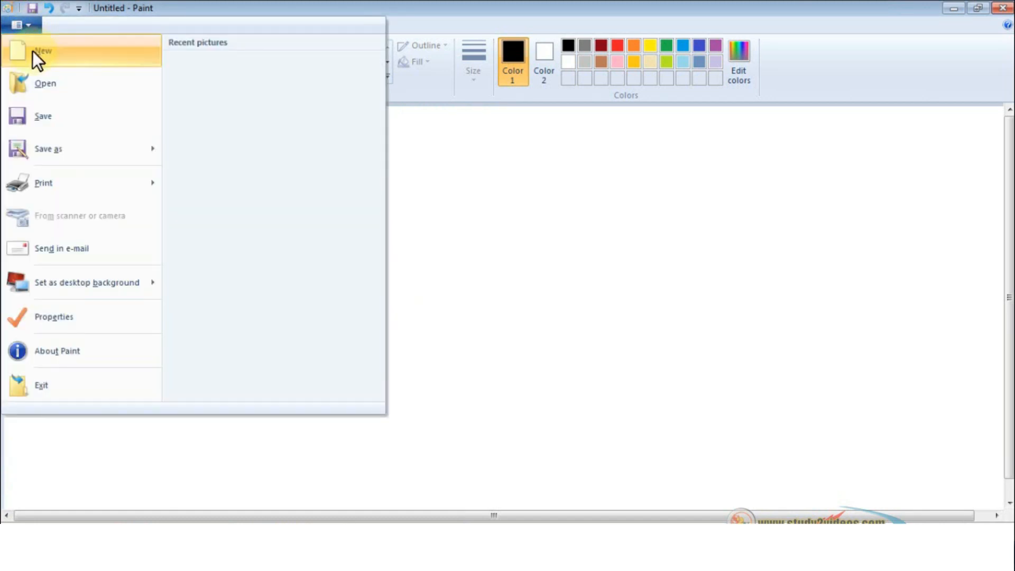
{"action": "left_click", "coordinate": [456, 331]}
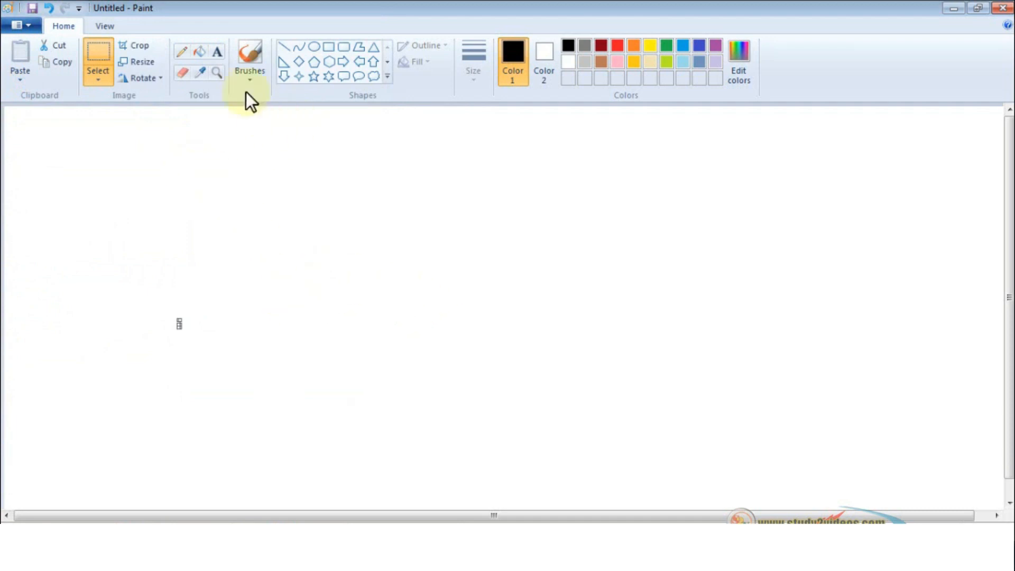
{"action": "left_click_drag", "start_coordinate": [160, 187], "coordinate": [437, 390]}
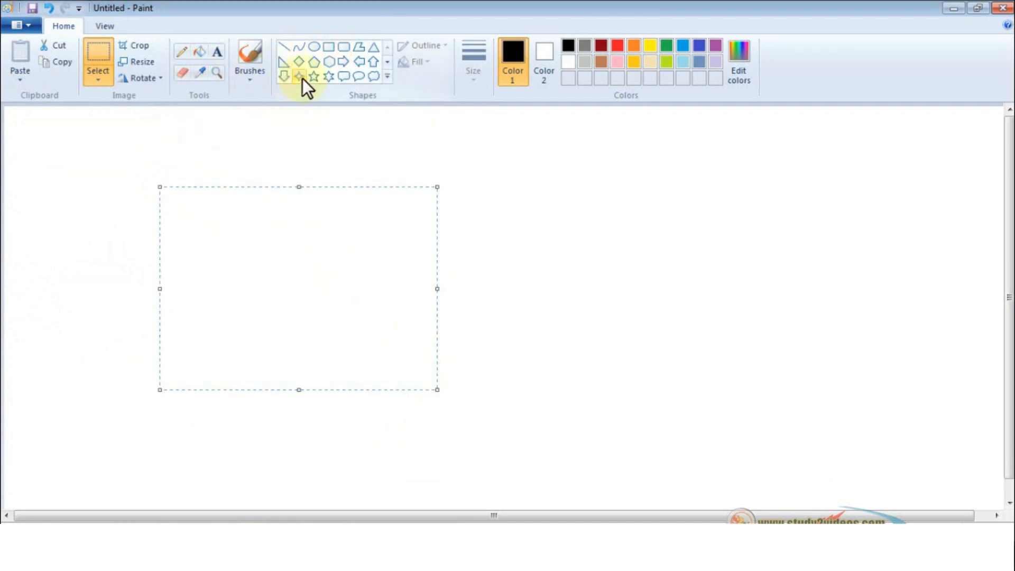
- Draw a right triangle in the middle of the canvas and a rounded rectangle to its left
{"action": "left_click", "coordinate": [283, 63]}
{"action": "left_click_drag", "start_coordinate": [462, 197], "coordinate": [698, 323]}
{"action": "left_click", "coordinate": [344, 47]}
{"action": "left_click_drag", "start_coordinate": [222, 163], "coordinate": [365, 318]}
- Draw a narrow cloud callout near the canvas's left edge and a large hexagon overlapping the tip of the right triangle
{"action": "left_click", "coordinate": [374, 76]}
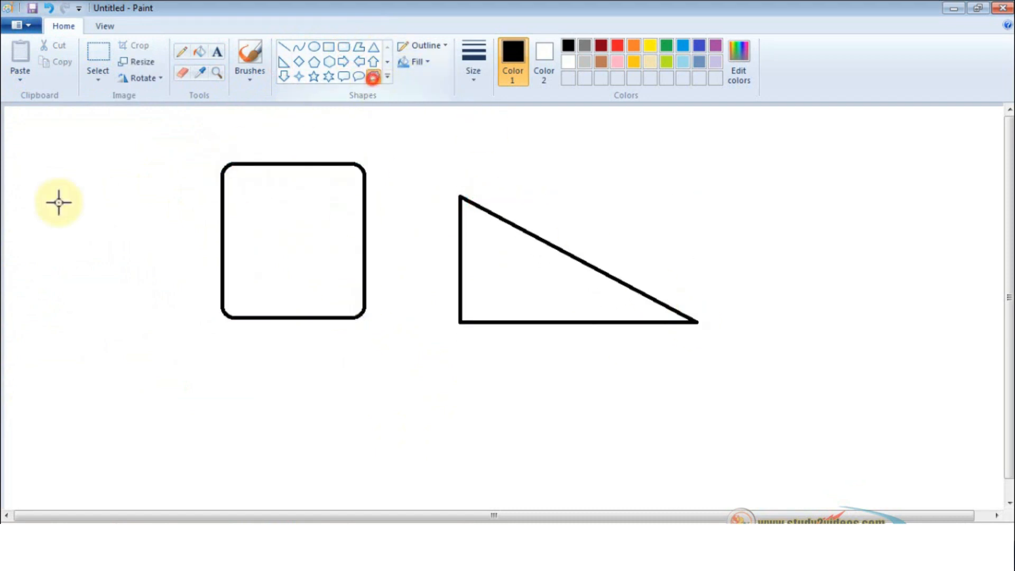
{"action": "left_click_drag", "start_coordinate": [46, 202], "coordinate": [83, 362]}
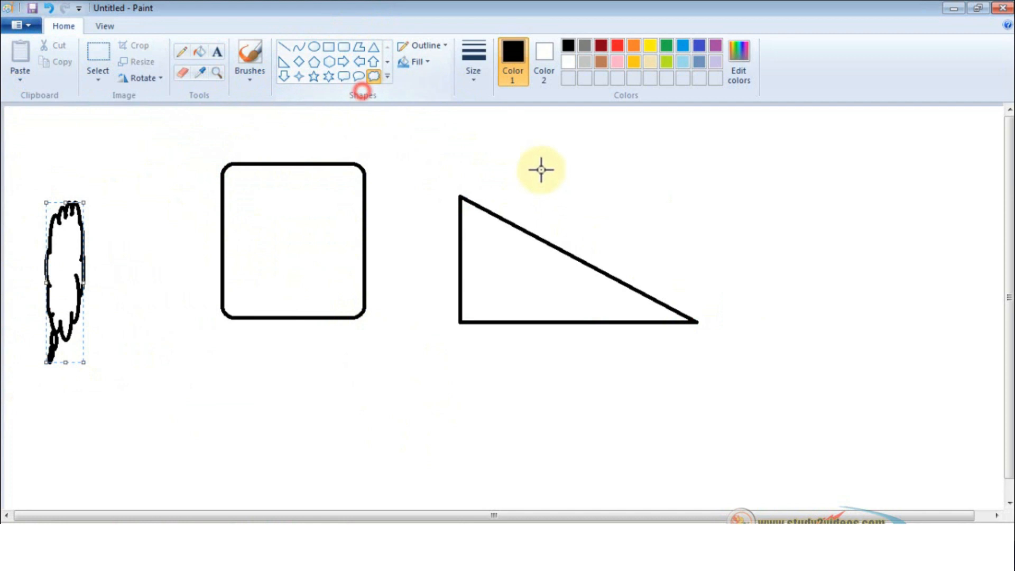
{"action": "left_click", "coordinate": [329, 62]}
{"action": "left_click_drag", "start_coordinate": [611, 157], "coordinate": [840, 379]}
- Draw an up arrow overlapping the lower part of the rounded rectangle, and deselect it
{"action": "left_click", "coordinate": [376, 65]}
{"action": "left_click_drag", "start_coordinate": [410, 269], "coordinate": [239, 400]}
{"action": "left_click", "coordinate": [507, 334]}
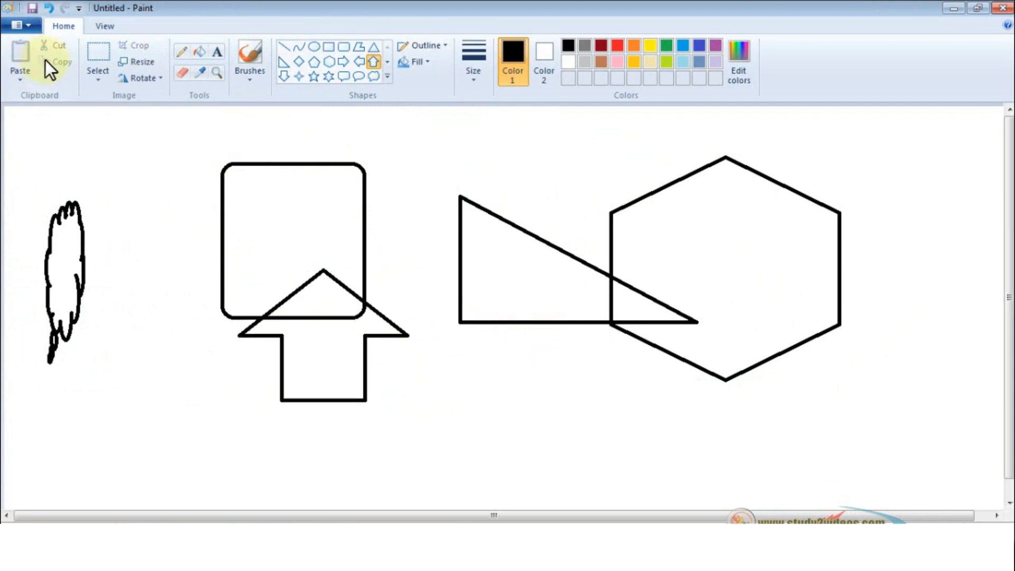
- Delete a rectangular selection across the upper parts of the rounded rectangle, right triangle and hexagon, and undo the deletion
{"action": "left_click", "coordinate": [96, 85]}
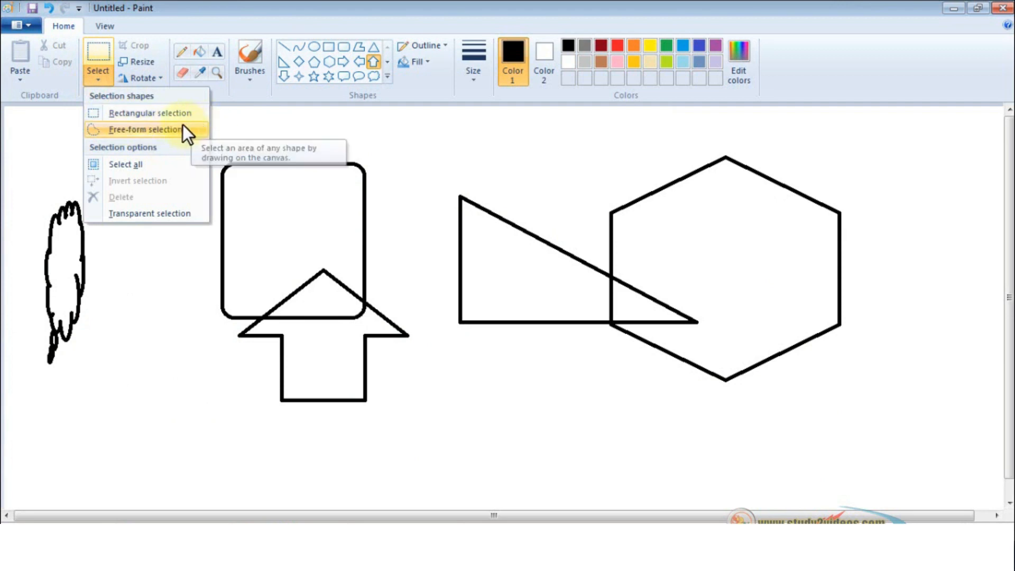
{"action": "left_click", "coordinate": [117, 115]}
{"action": "left_click_drag", "start_coordinate": [175, 152], "coordinate": [853, 288]}
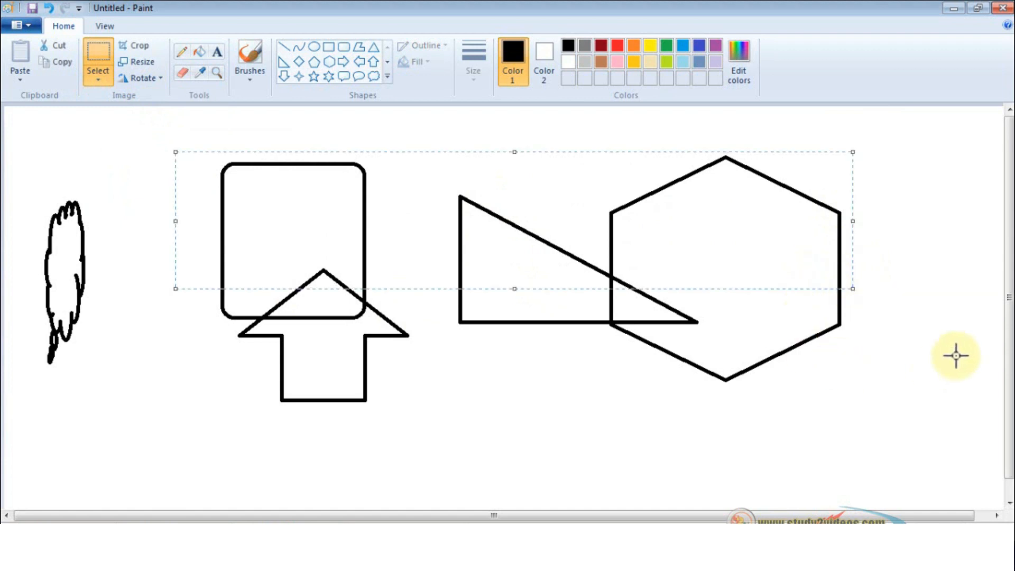
{"action": "left_click", "coordinate": [24, 24]}
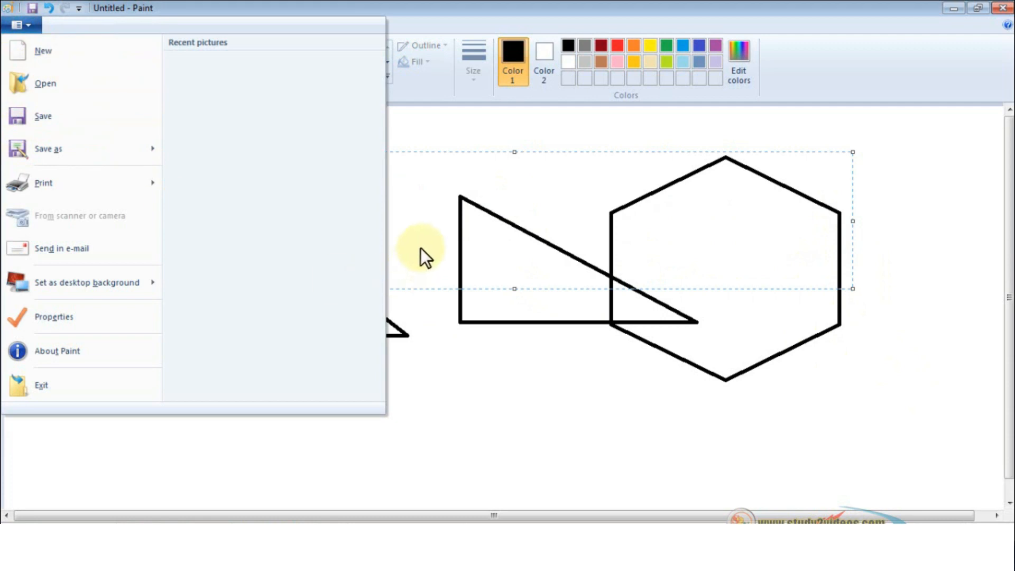
{"action": "left_click", "coordinate": [418, 201]}
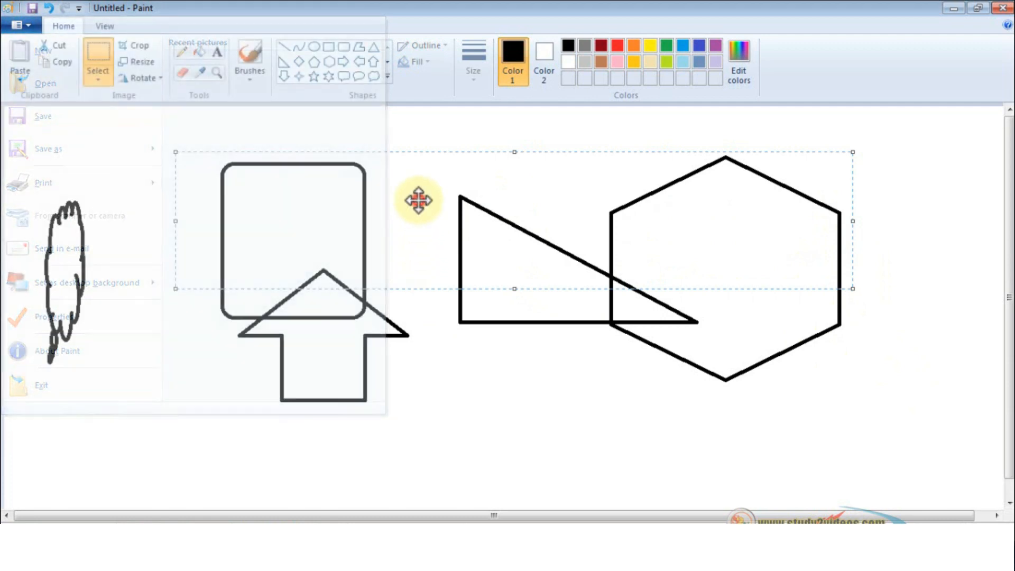
{"action": "left_click", "coordinate": [106, 81]}
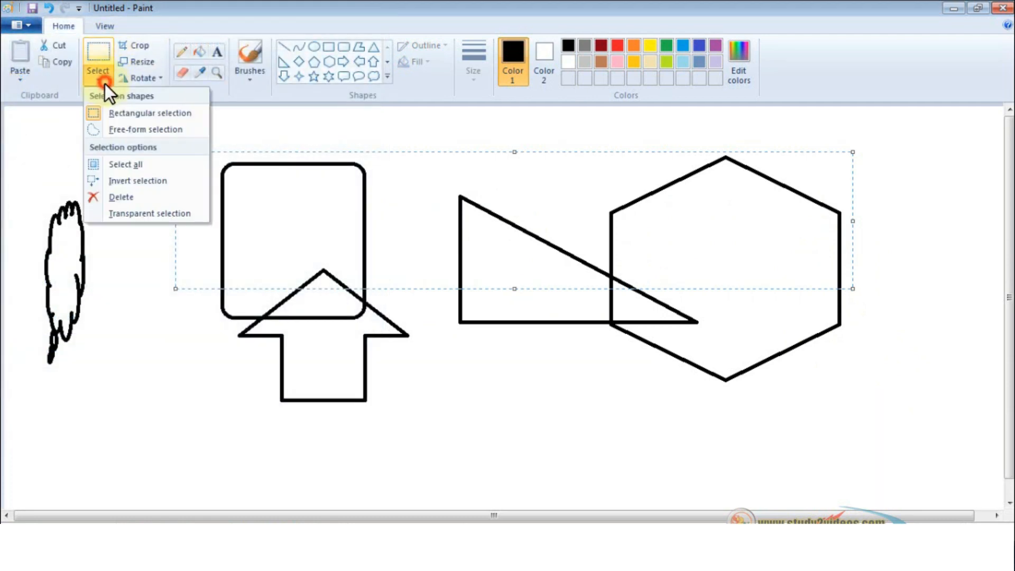
{"action": "left_click", "coordinate": [122, 197]}
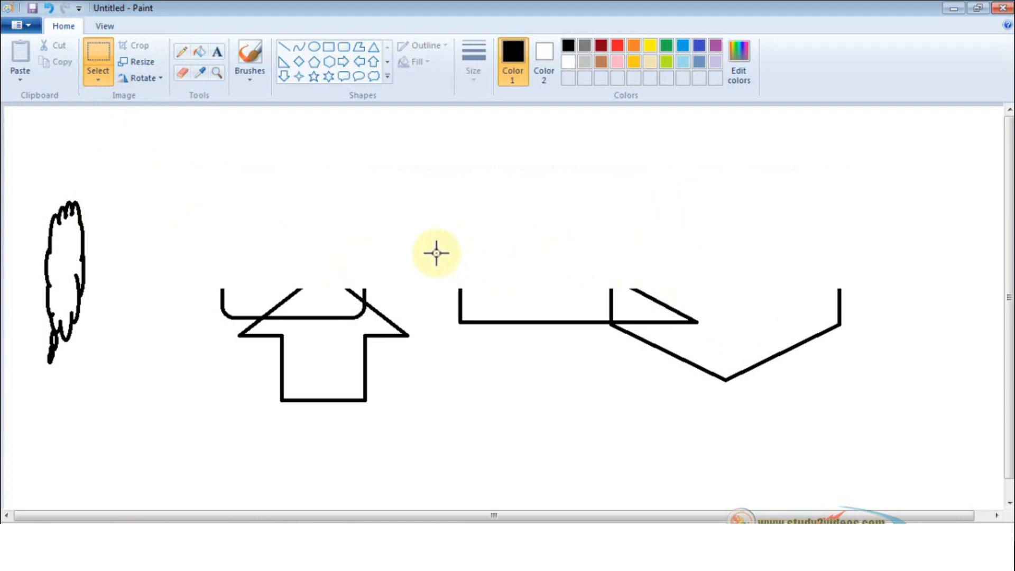
{"action": "key", "text": "ctrl+z"}
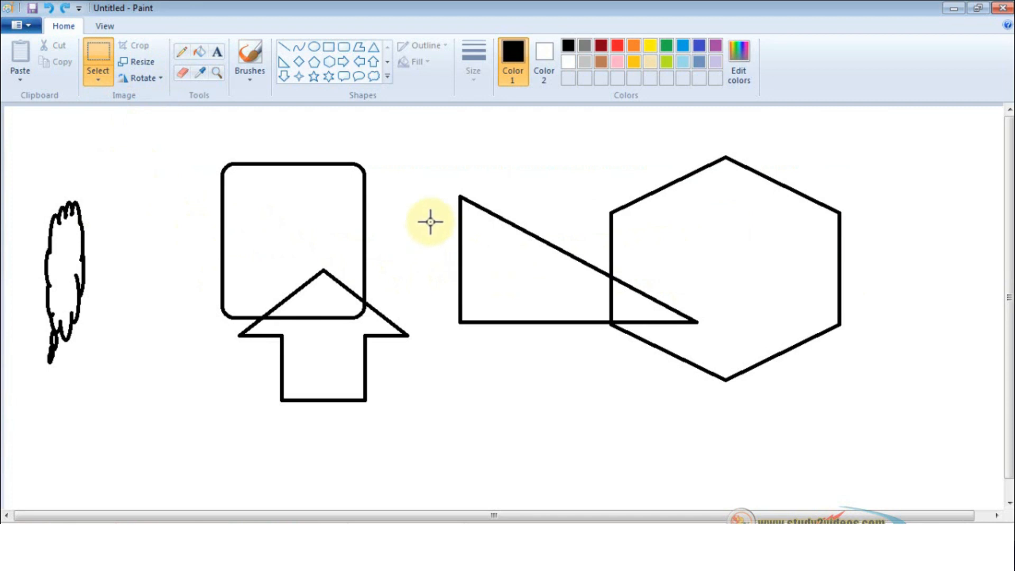
- Delete an irregular free-form selection across the upper parts of the rounded rectangle, right triangle and hexagon, and undo the deletion
{"action": "left_click", "coordinate": [101, 80]}
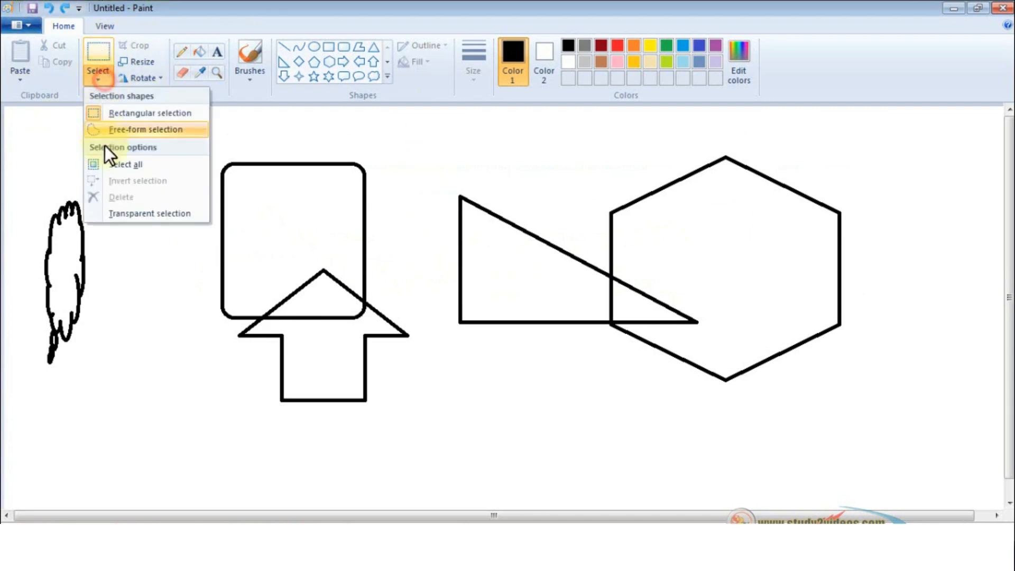
{"action": "left_click", "coordinate": [138, 132]}
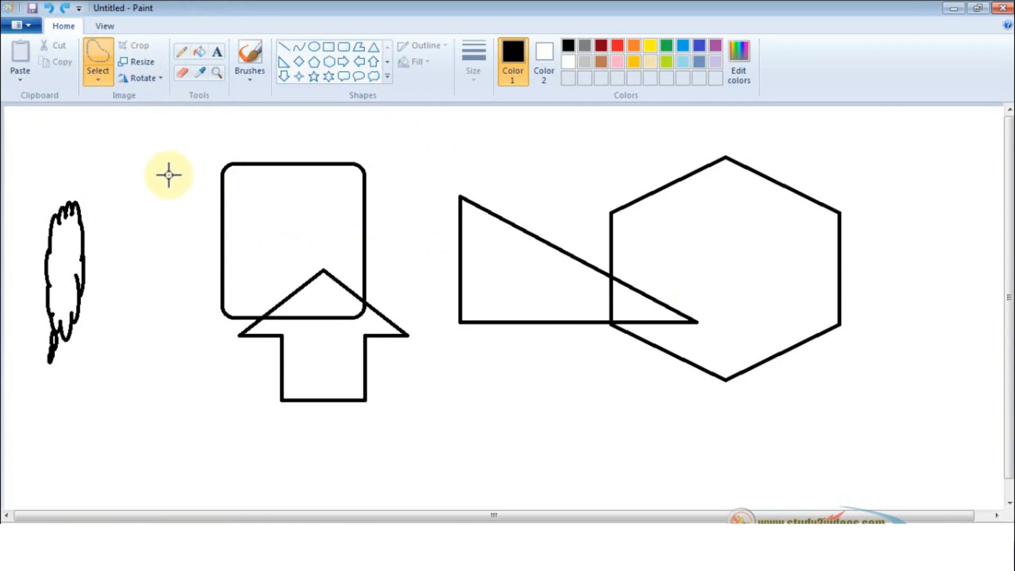
{"action": "mouse_move", "coordinate": [207, 144]}
{"action": "left_mouse_down"}
{"action": "mouse_move", "coordinate": [193, 210]}
{"action": "mouse_move", "coordinate": [214, 230]}
{"action": "mouse_move", "coordinate": [323, 289]}
{"action": "mouse_move", "coordinate": [425, 308]}
{"action": "mouse_move", "coordinate": [526, 250]}
{"action": "mouse_move", "coordinate": [625, 238]}
{"action": "mouse_move", "coordinate": [707, 250]}
{"action": "mouse_move", "coordinate": [856, 219]}
{"action": "mouse_move", "coordinate": [837, 183]}
{"action": "mouse_move", "coordinate": [716, 156]}
{"action": "mouse_move", "coordinate": [606, 148]}
{"action": "mouse_move", "coordinate": [443, 188]}
{"action": "mouse_move", "coordinate": [398, 182]}
{"action": "mouse_move", "coordinate": [364, 194]}
{"action": "mouse_move", "coordinate": [255, 152]}
{"action": "mouse_move", "coordinate": [188, 185]}
{"action": "left_mouse_up"}
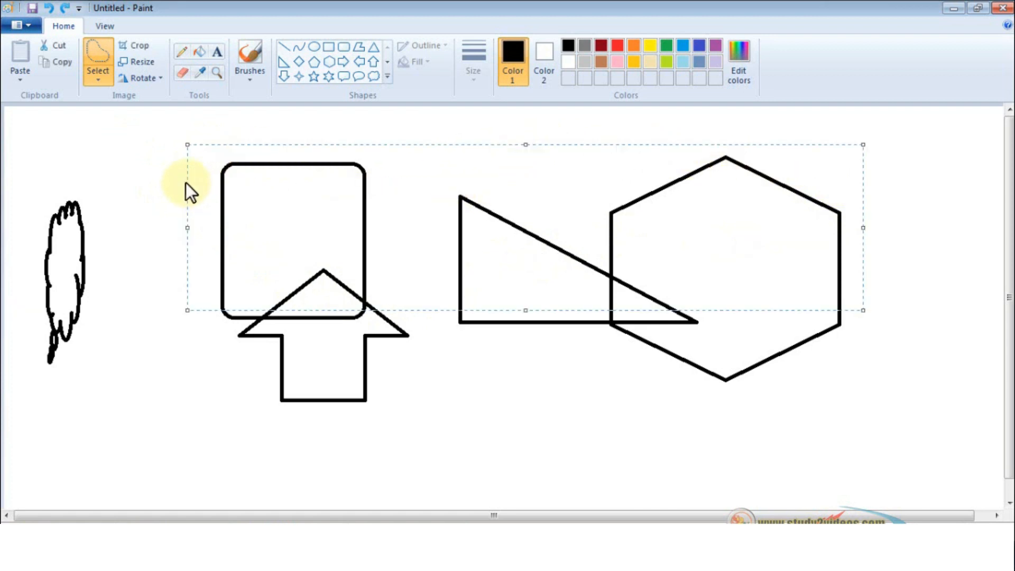
{"action": "left_click", "coordinate": [106, 84]}
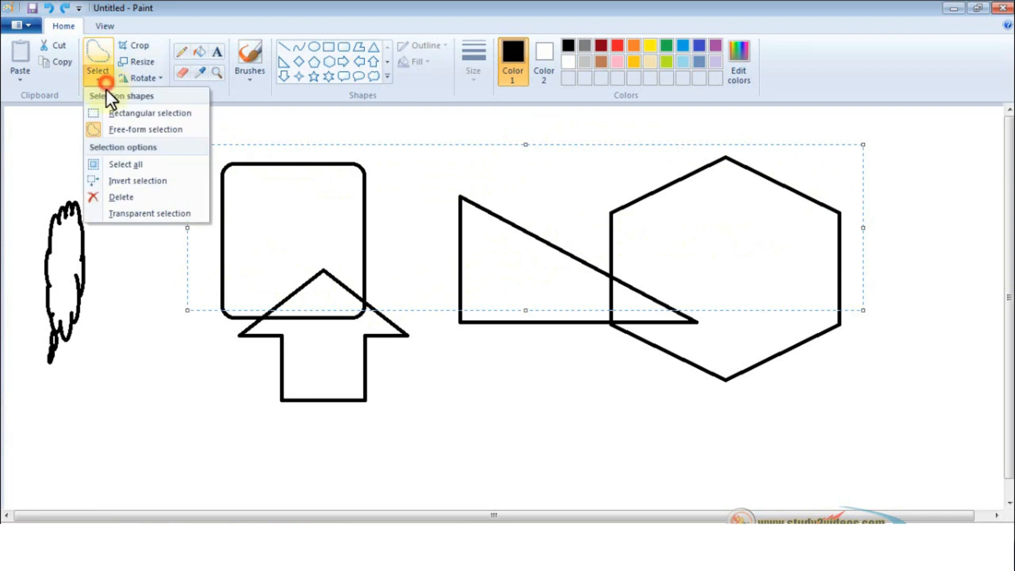
{"action": "left_click", "coordinate": [111, 196]}
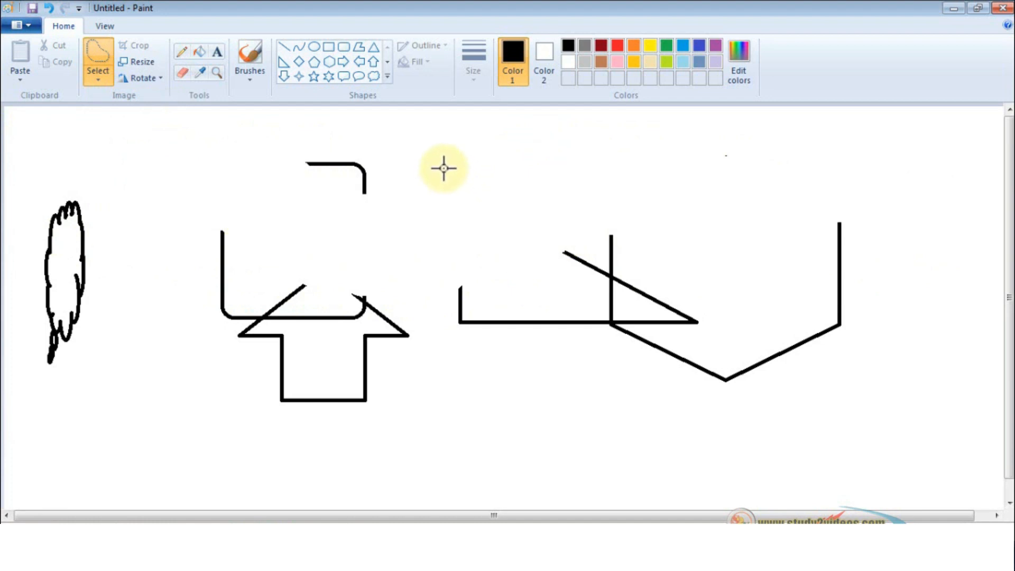
{"action": "key", "text": "ctrl+z"}
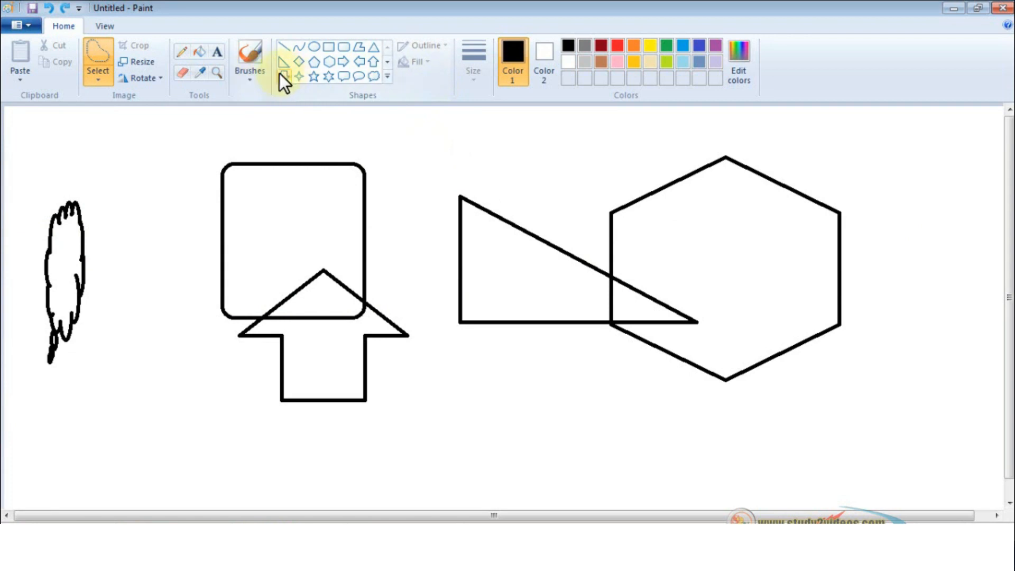
- Open the list of selection shapes and selection options
{"action": "left_click", "coordinate": [100, 79]}
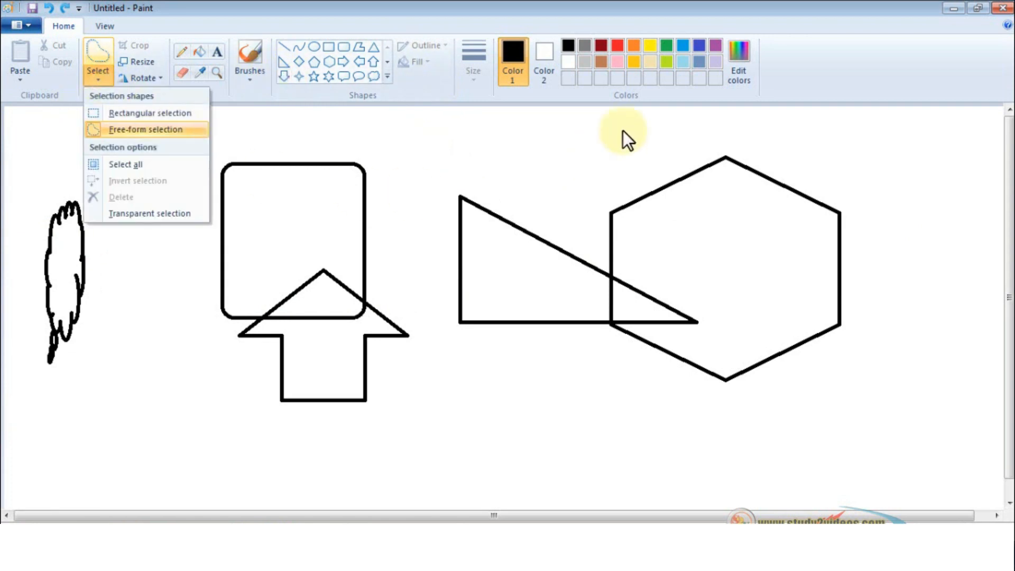